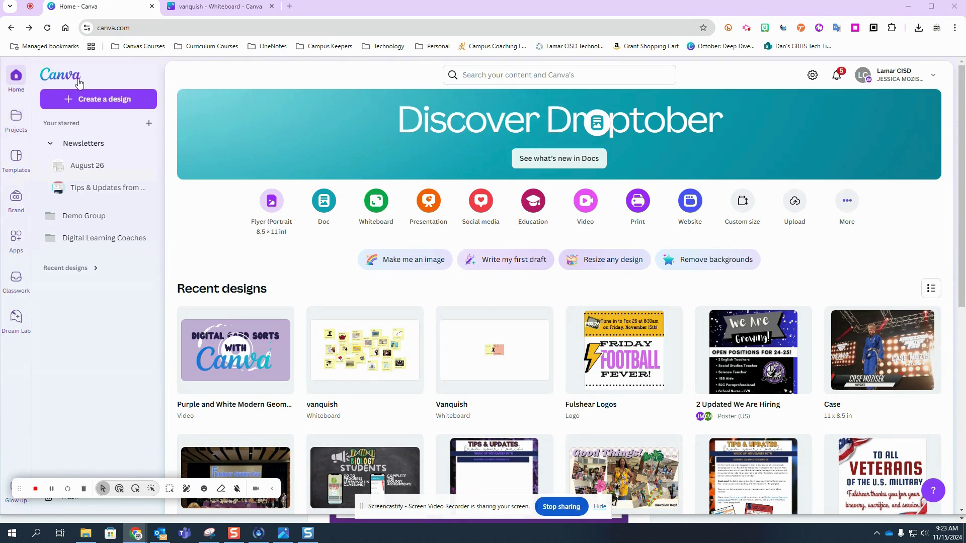
- Start a new blank Whiteboard design found by searching 'whiteboard' under Create a design
click(99, 99)
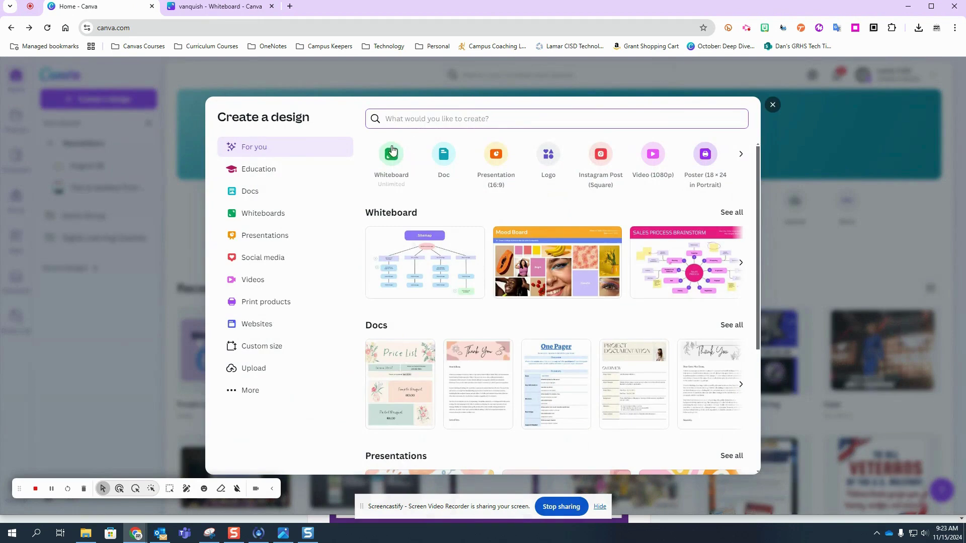
text(whiteboard)
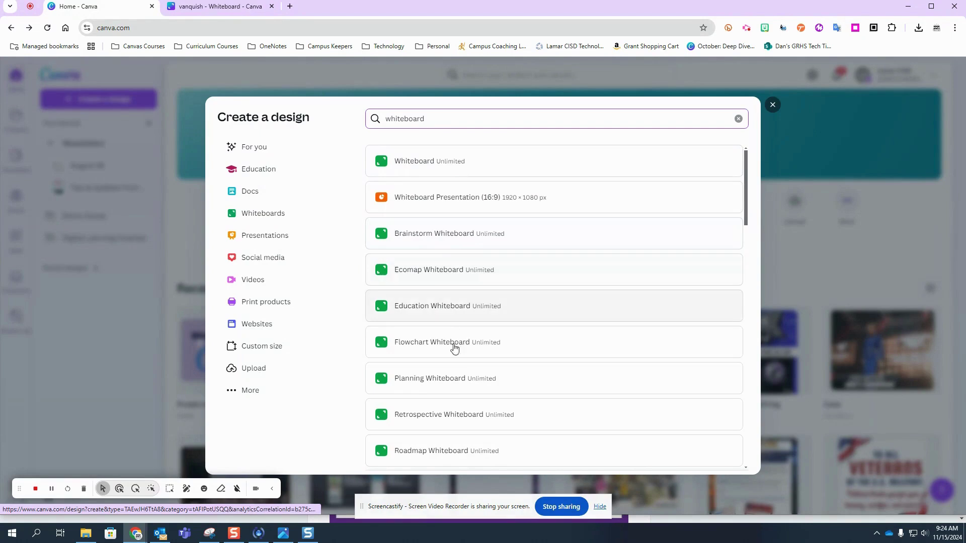
click(423, 165)
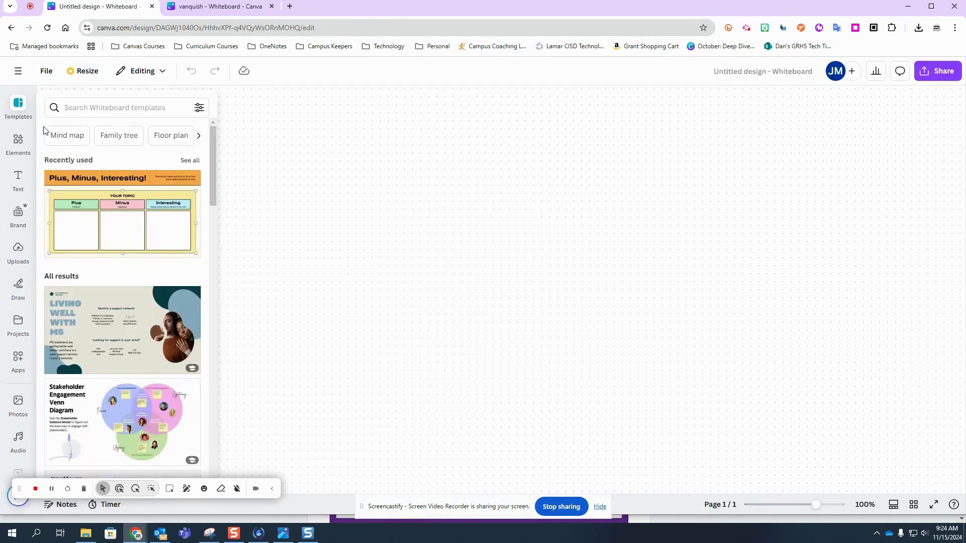
- Add a yellow sticky note to the whiteboard from an Elements search for 'sticky'
click(20, 150)
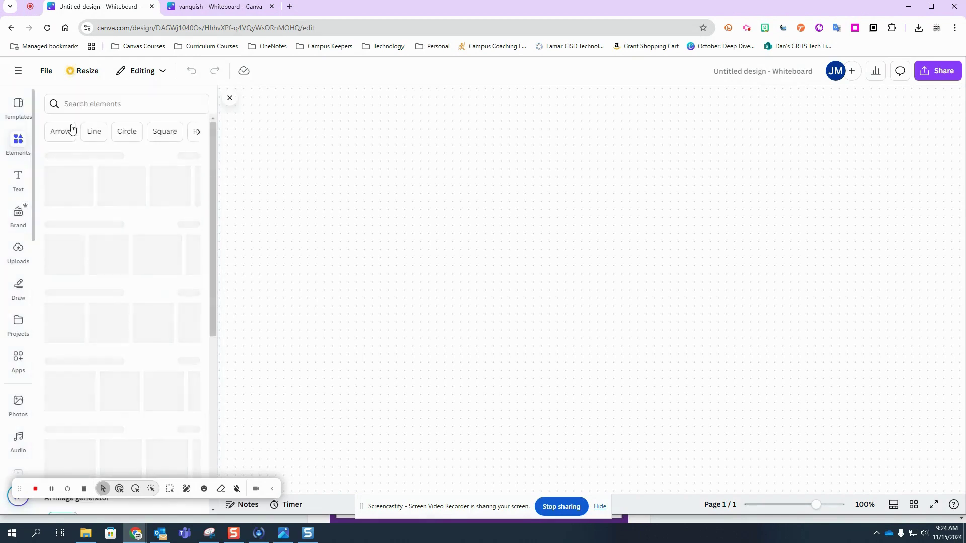
click(89, 104)
text(sticky)
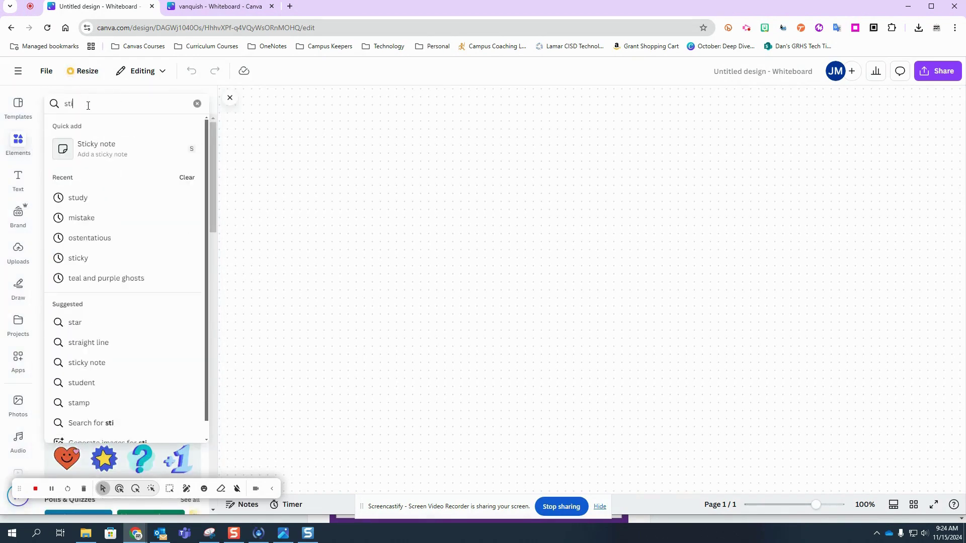
click(98, 146)
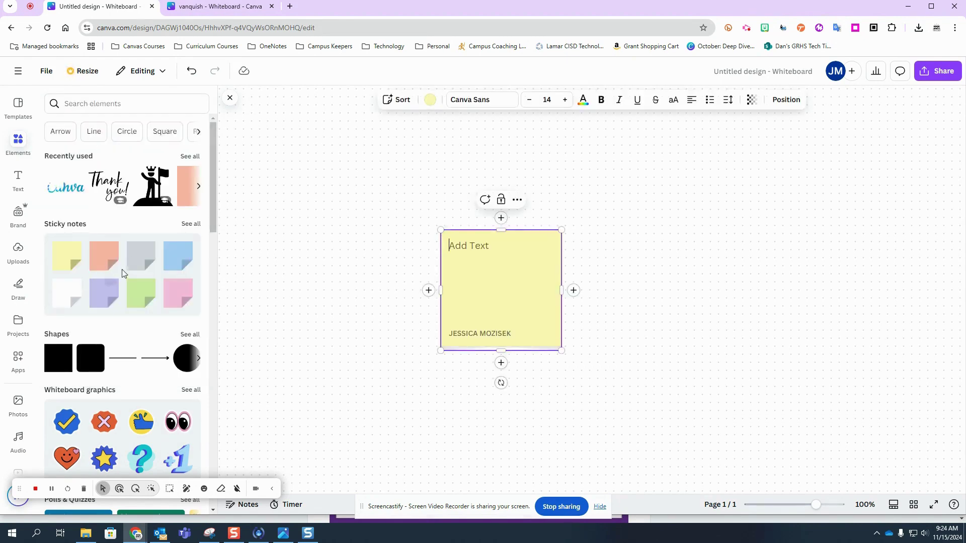
- Label the sticky note 'Vanquish', shrink it, and move it to the board's upper left
scroll(122, 273, down, 4)
scroll(122, 273, up, 4)
text(Vanquish)
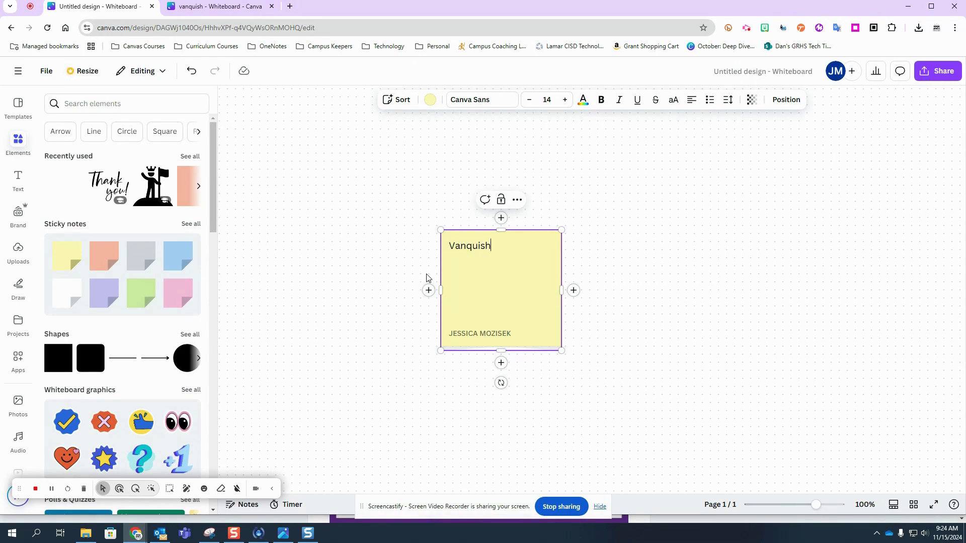
drag(563, 354, 539, 328)
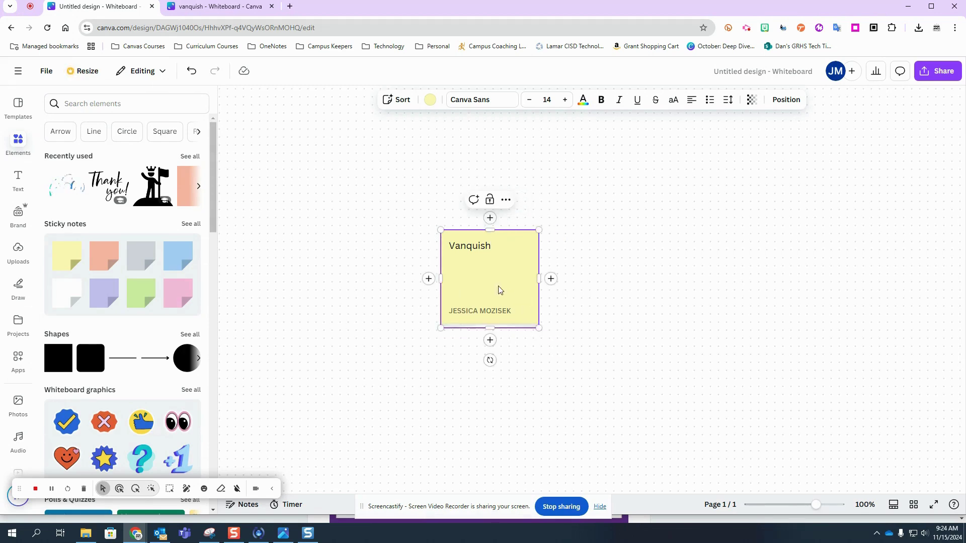
drag(500, 289, 296, 189)
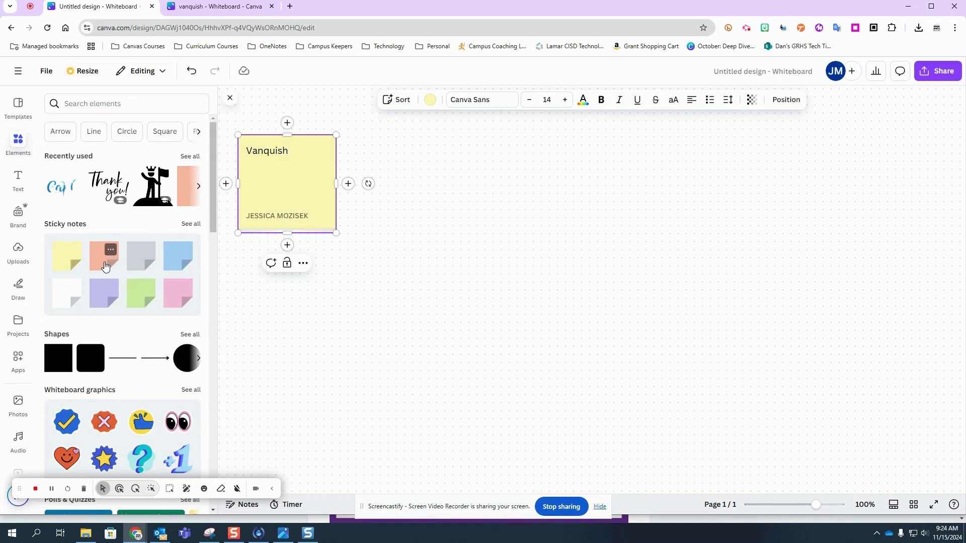
- Add a smaller peach sticky note reading 'Definition' beside the Vanquish note
click(105, 267)
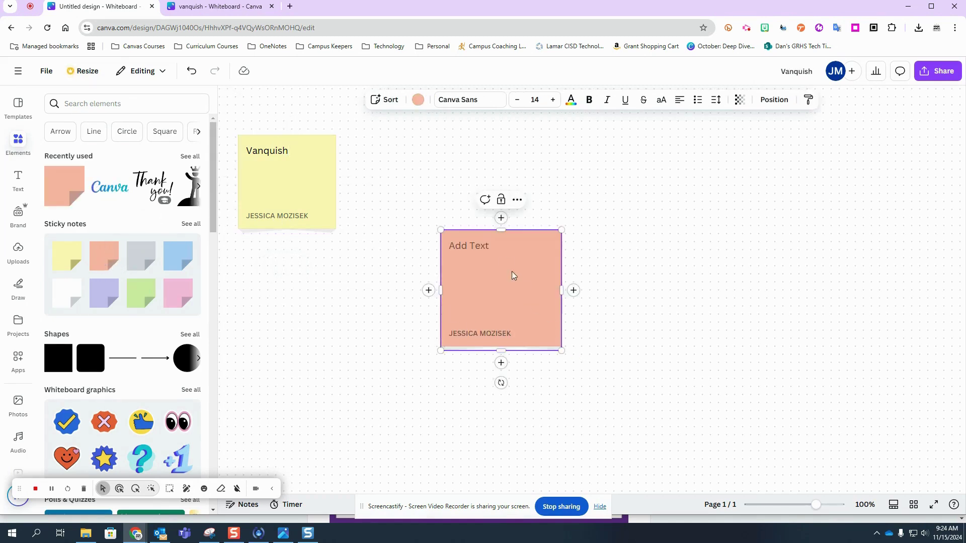
text(De)
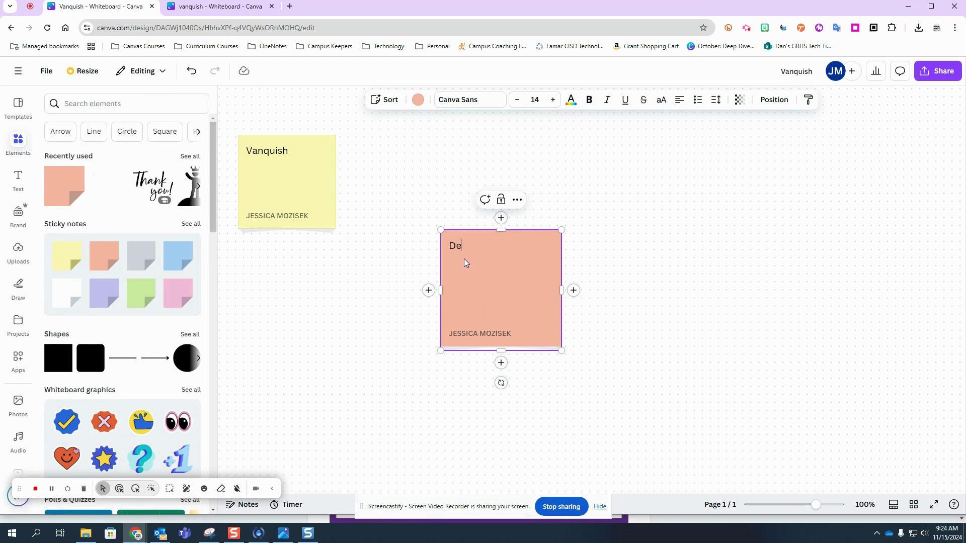
text(finition)
drag(562, 350, 542, 330)
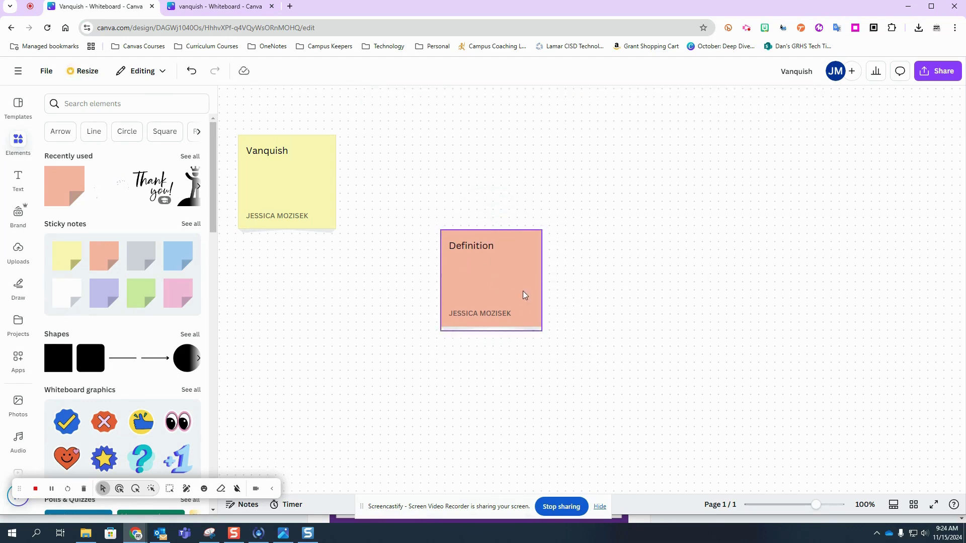
drag(524, 295, 397, 222)
click(110, 105)
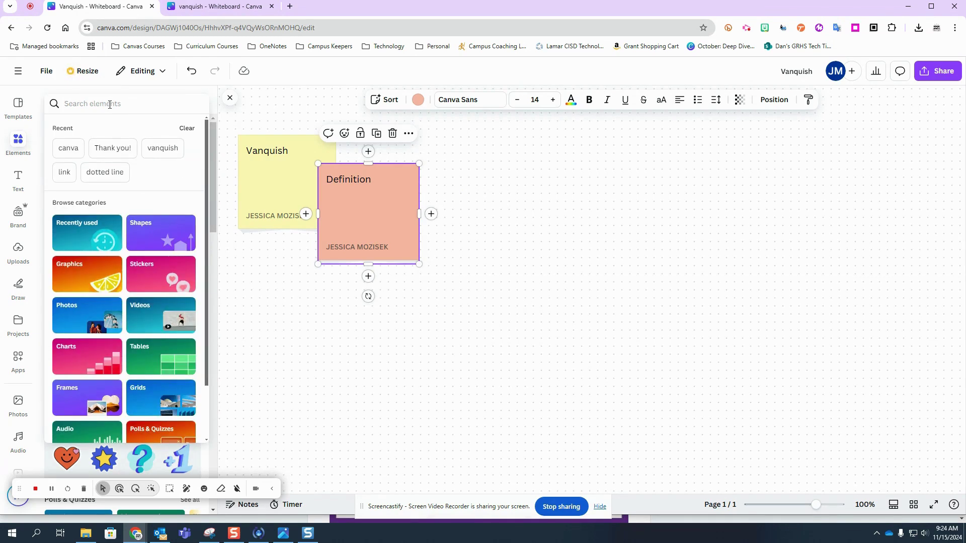
- Add a shrunken king-with-flag graphic from a 'vanquish' search onto the sticky notes
text(vanquish)
key(Return)
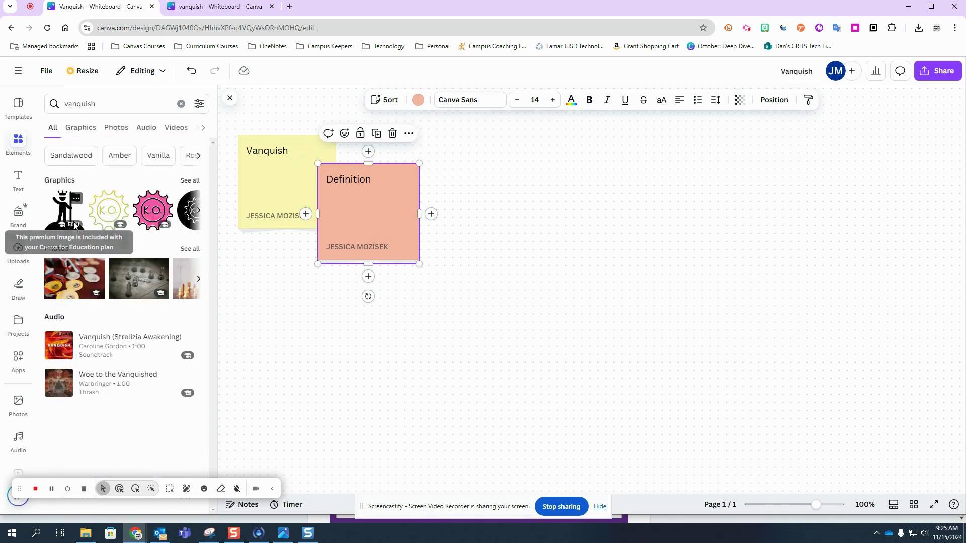
click(65, 210)
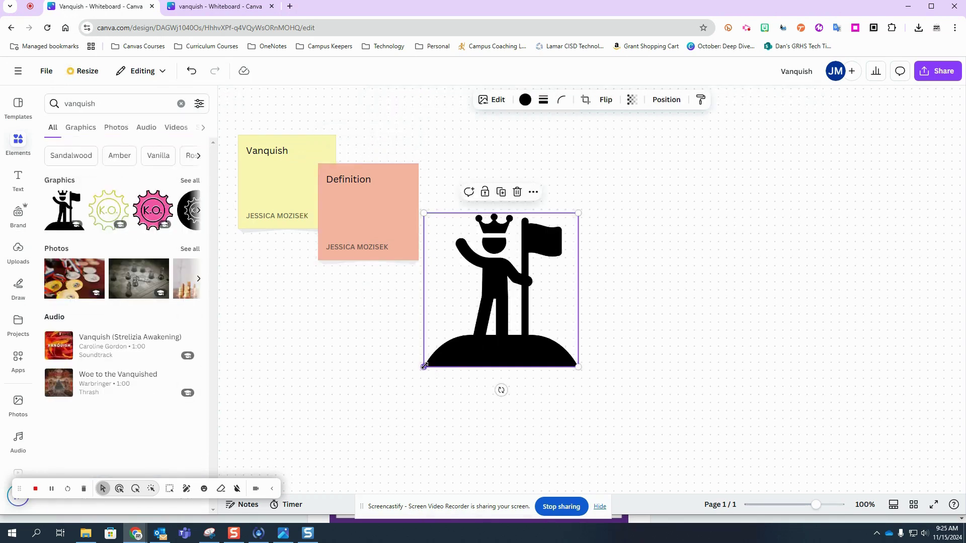
drag(424, 366, 318, 222)
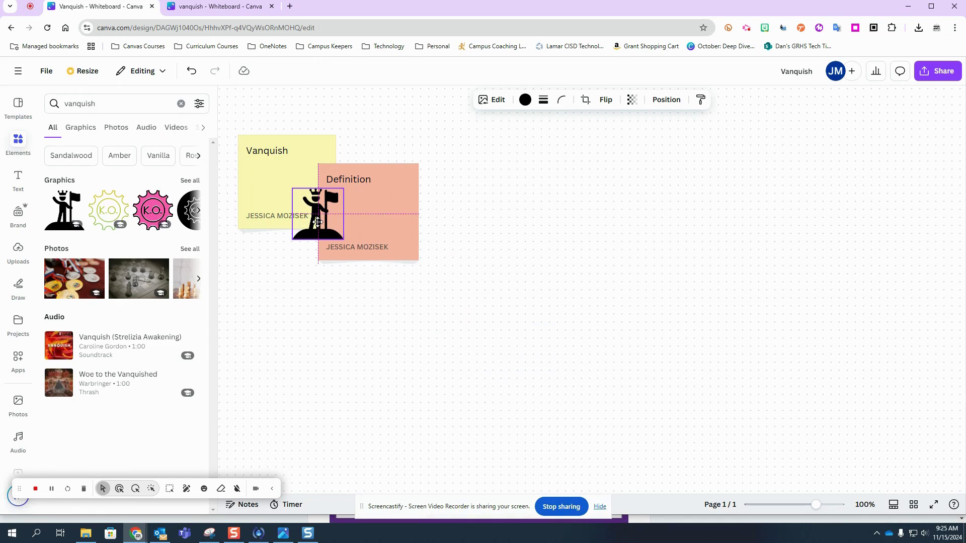
- Join the Definition note flush to Vanquish and raise the king graphic over the seam
drag(401, 226, 410, 197)
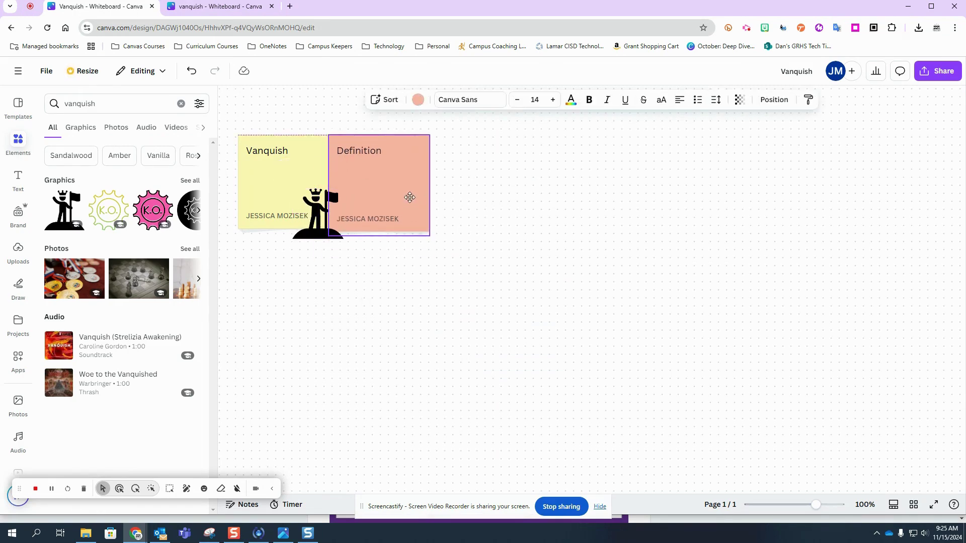
drag(311, 227, 321, 197)
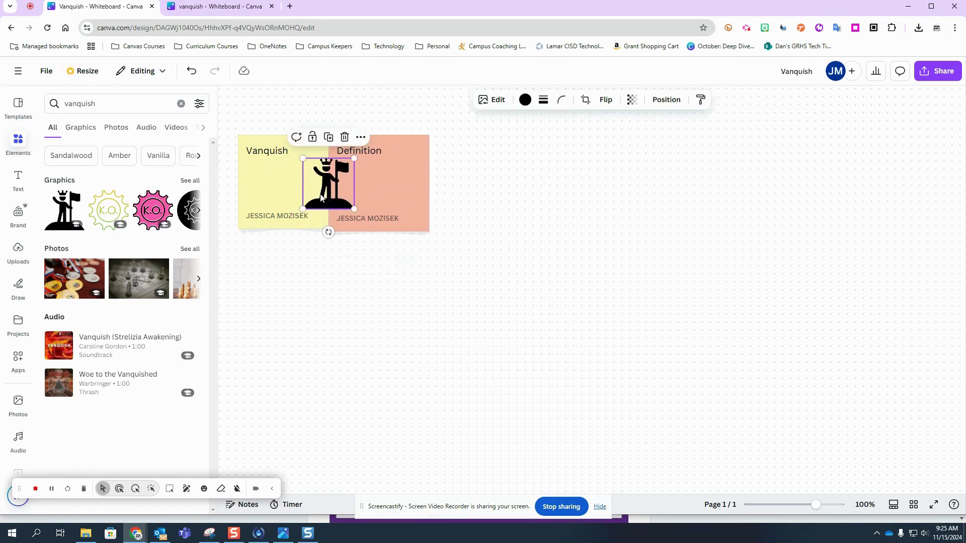
click(366, 281)
click(23, 145)
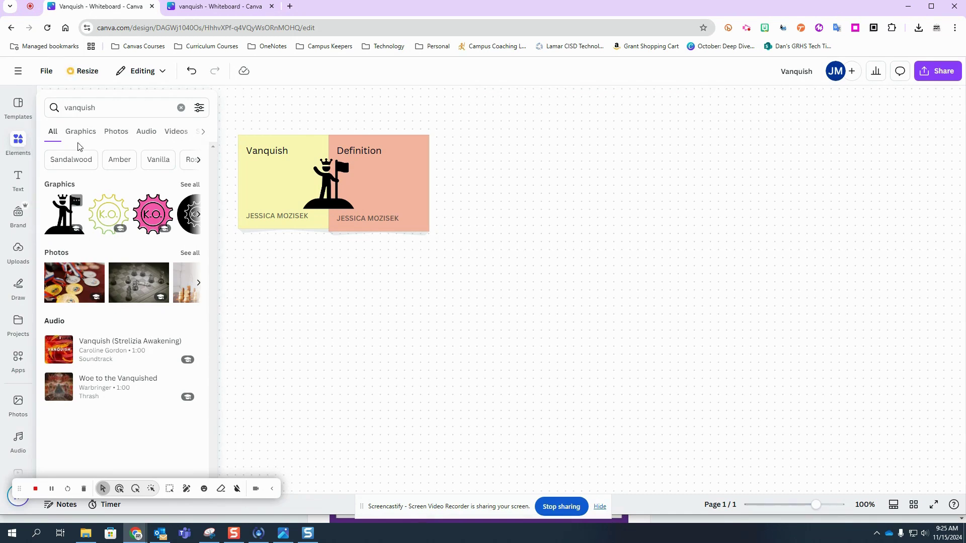
- Add a blank yellow sticky note from an 'st' search, resized, directly beneath Vanquish
click(109, 108)
text(st)
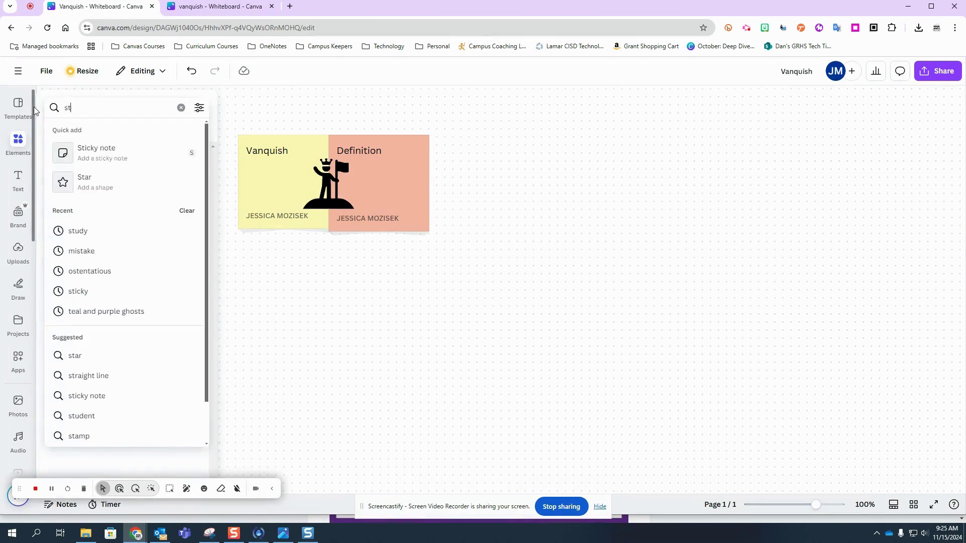
click(103, 147)
drag(562, 351, 545, 332)
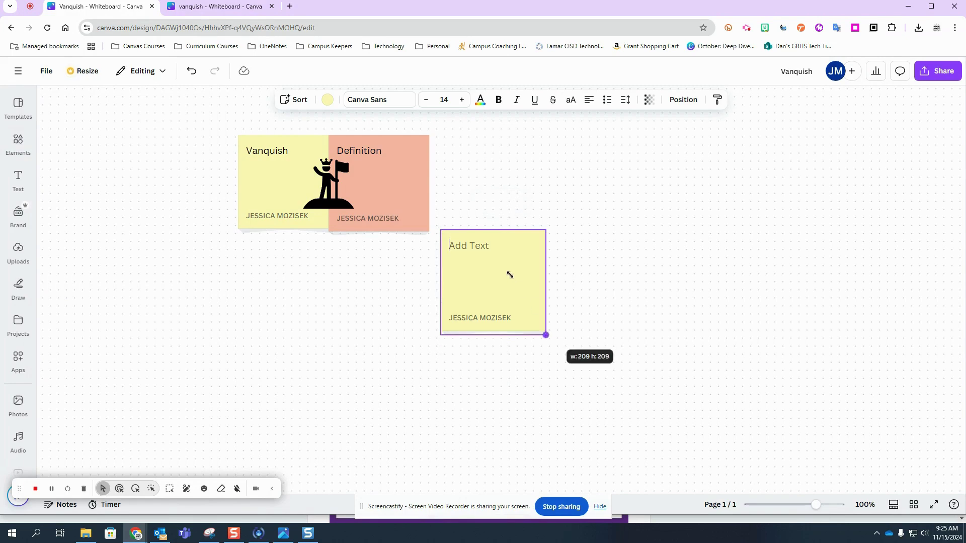
drag(509, 274, 309, 274)
drag(344, 336, 345, 331)
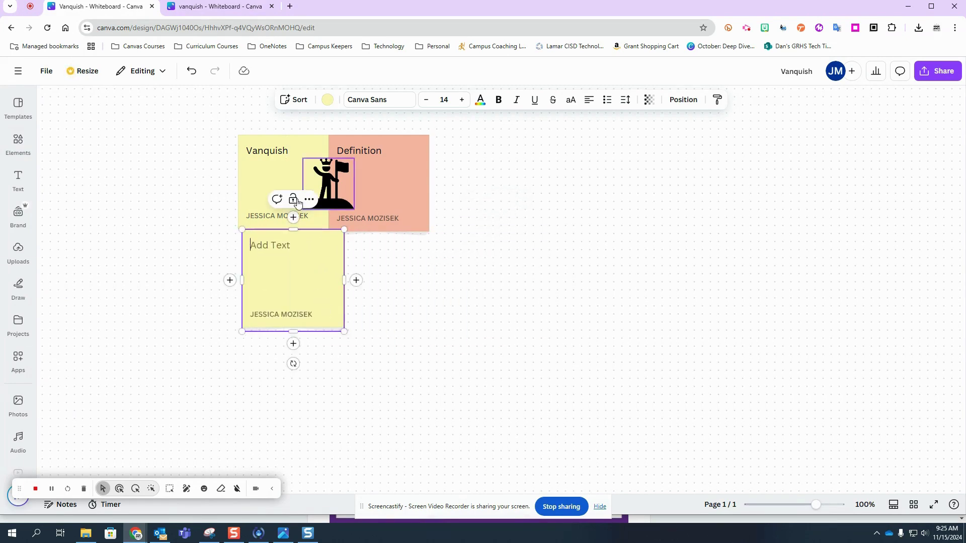
- Download the finished vanquish whiteboard as a PDF Print file
click(200, 7)
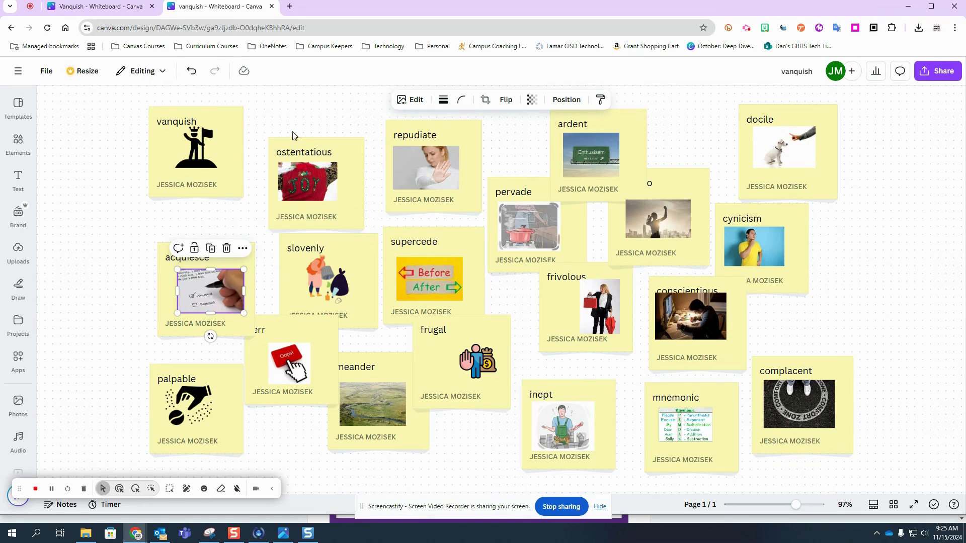
click(938, 80)
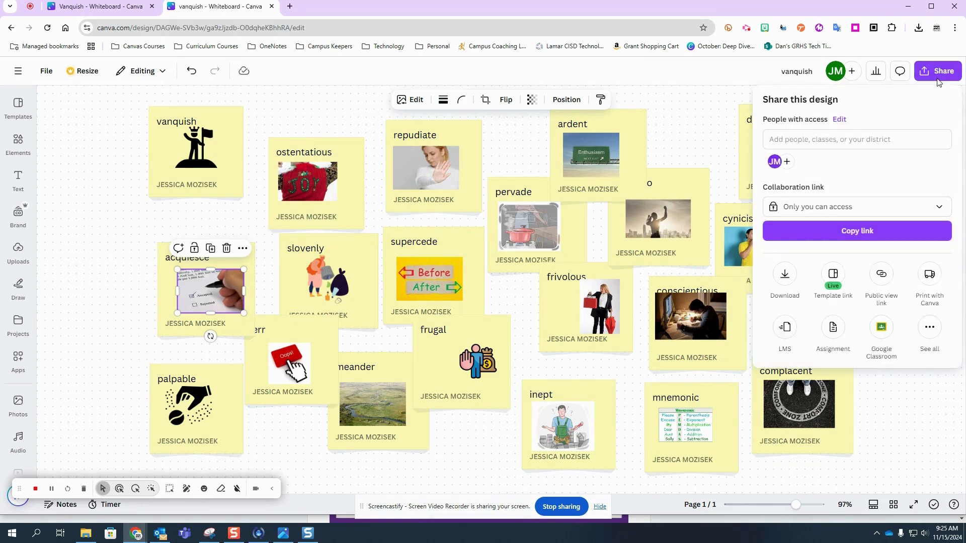
click(785, 275)
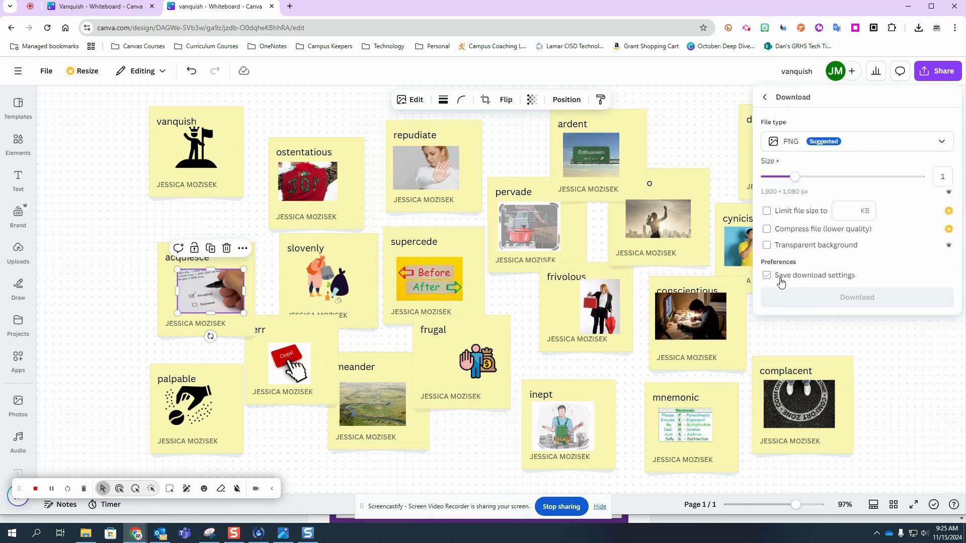
click(874, 146)
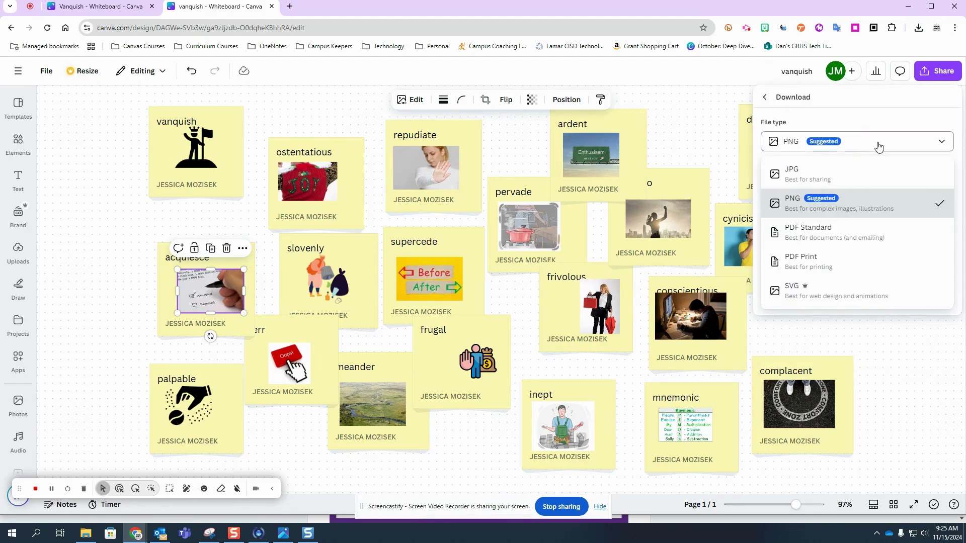
click(843, 263)
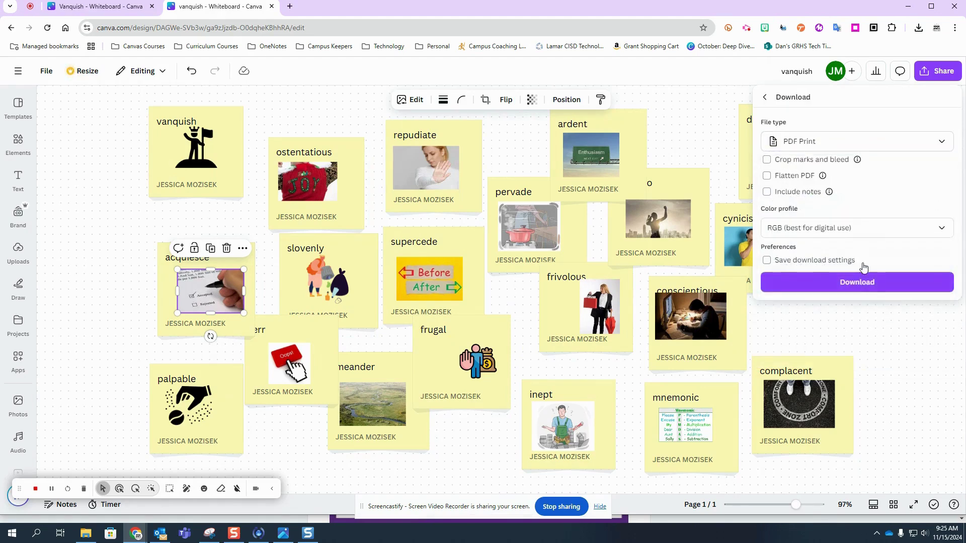
click(866, 284)
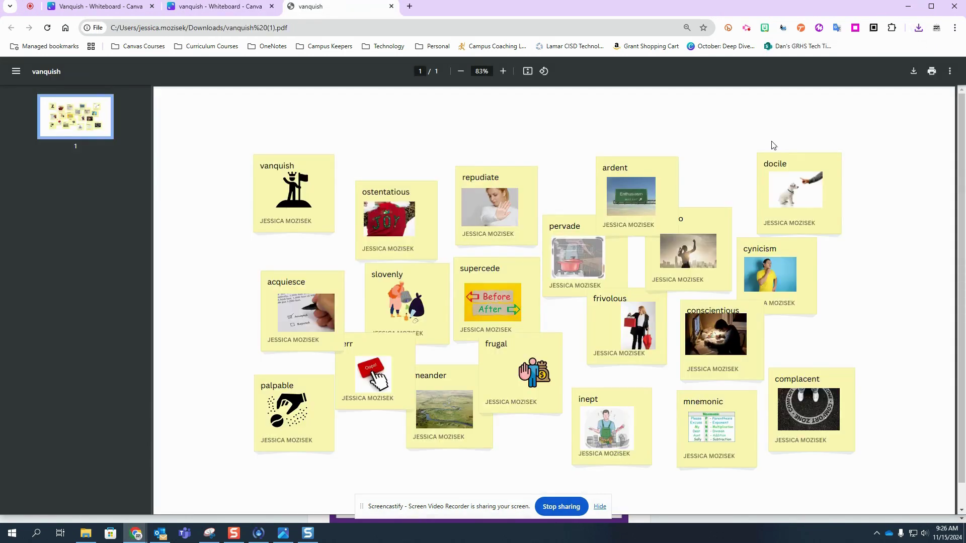
- Back in Canva, move the vanquish icon and acquiesce photo out of their notes
click(391, 6)
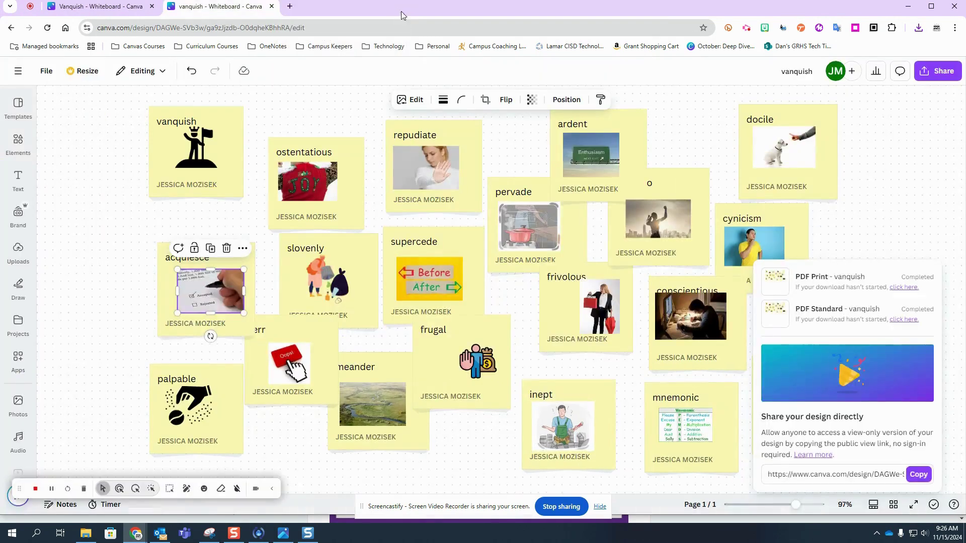
click(914, 230)
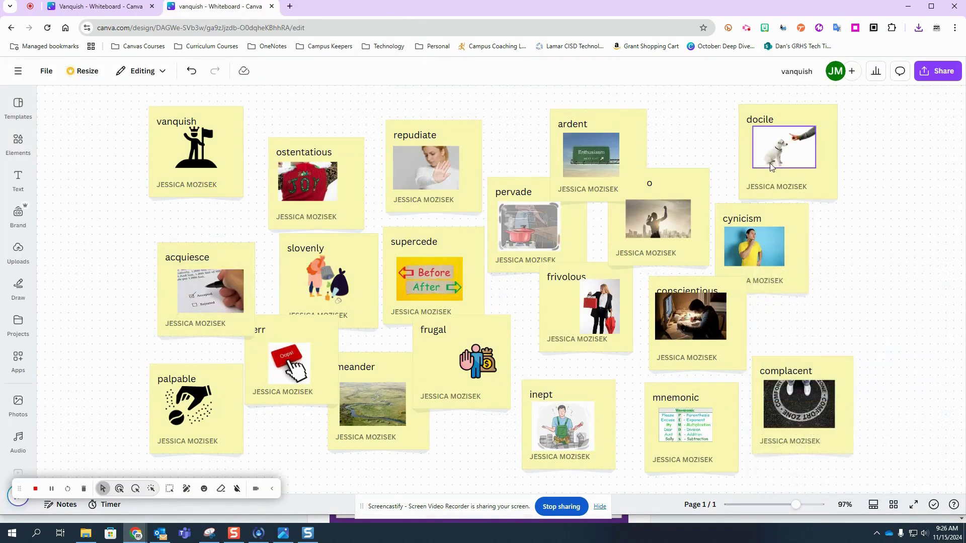
click(204, 164)
drag(190, 161, 108, 189)
click(210, 292)
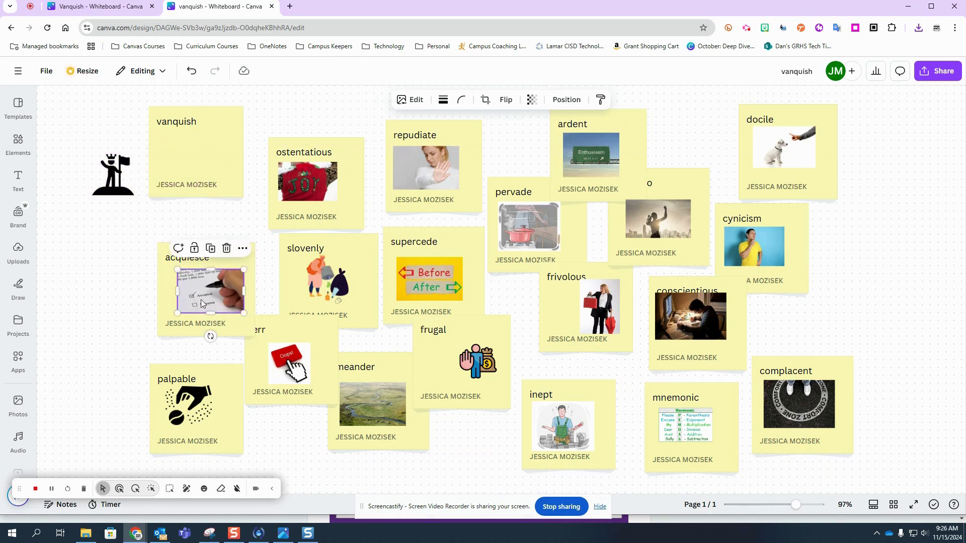
drag(210, 292, 341, 120)
- Put the Accepted/Rejected photo and vanquish flag icon back inside their sticky notes
click(190, 405)
mouse_move(190, 405)
mouse_down()
mouse_move(267, 457)
mouse_move(181, 400)
mouse_move(188, 406)
mouse_up()
drag(341, 120, 197, 289)
drag(116, 166, 190, 146)
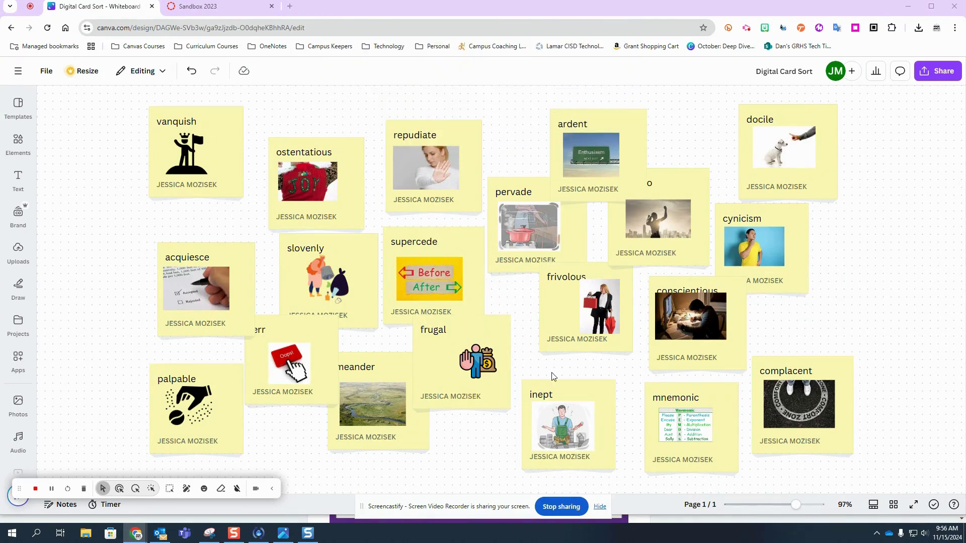
- Copy the design's template link from the Share menu
click(929, 79)
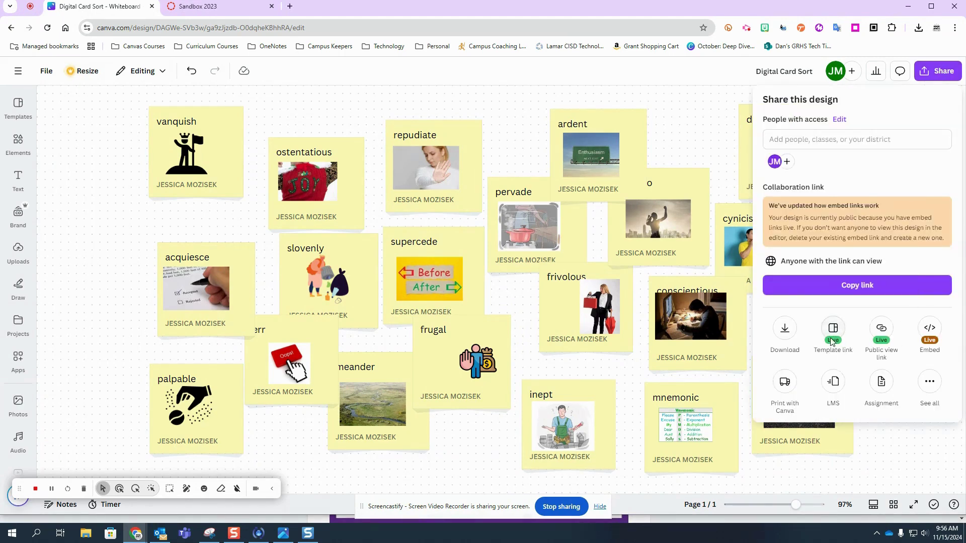
click(930, 383)
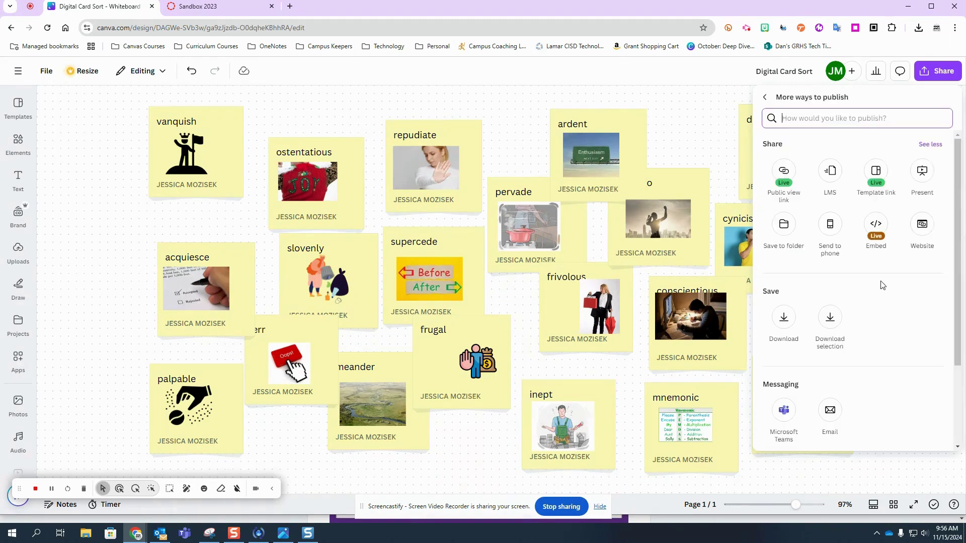
click(874, 172)
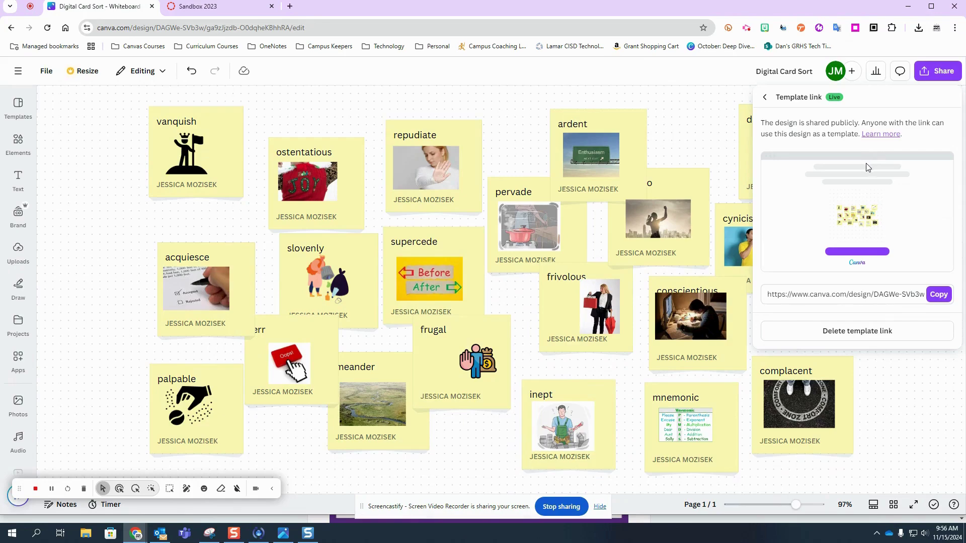
click(939, 294)
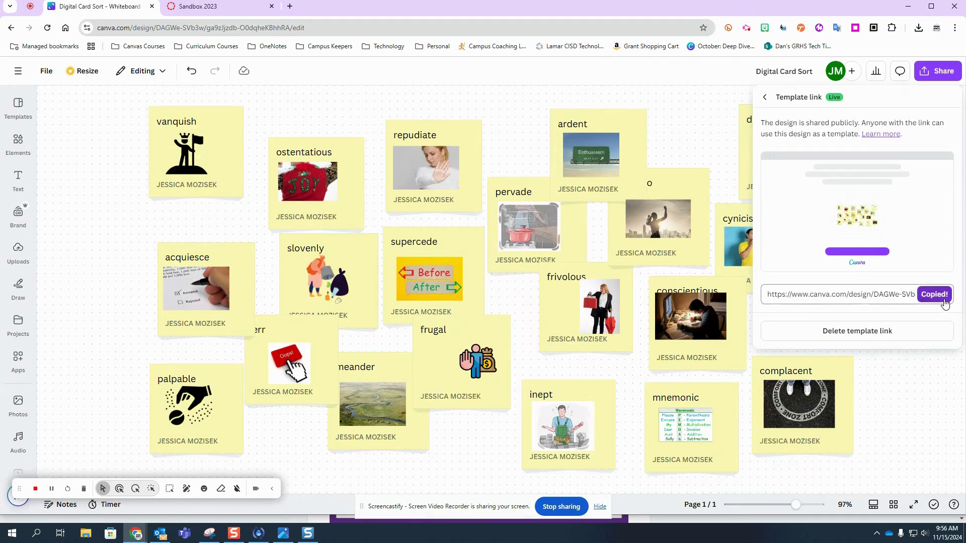
- Open the copied template link in a new browser tab
click(290, 6)
key(ctrl+v)
key(Return)
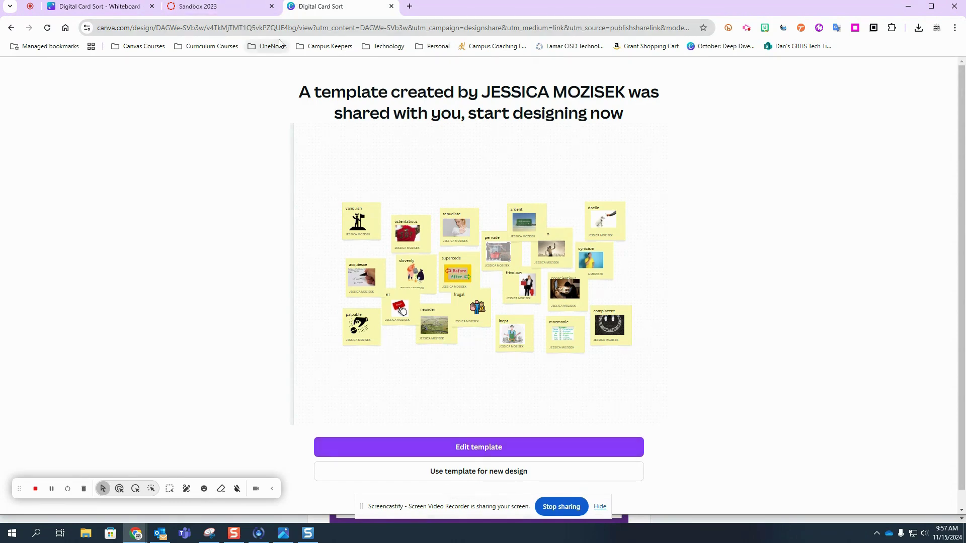
- Create assignment 'Digital Card Sort 2' in the Sandbox 2023 Digital Card Sorts module
click(250, 7)
scroll(367, 283, down, 20)
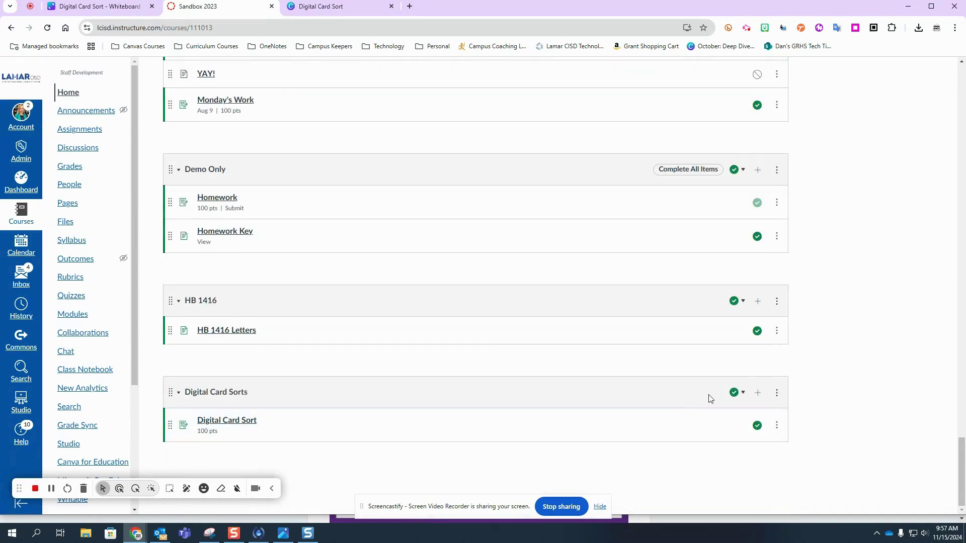
click(759, 394)
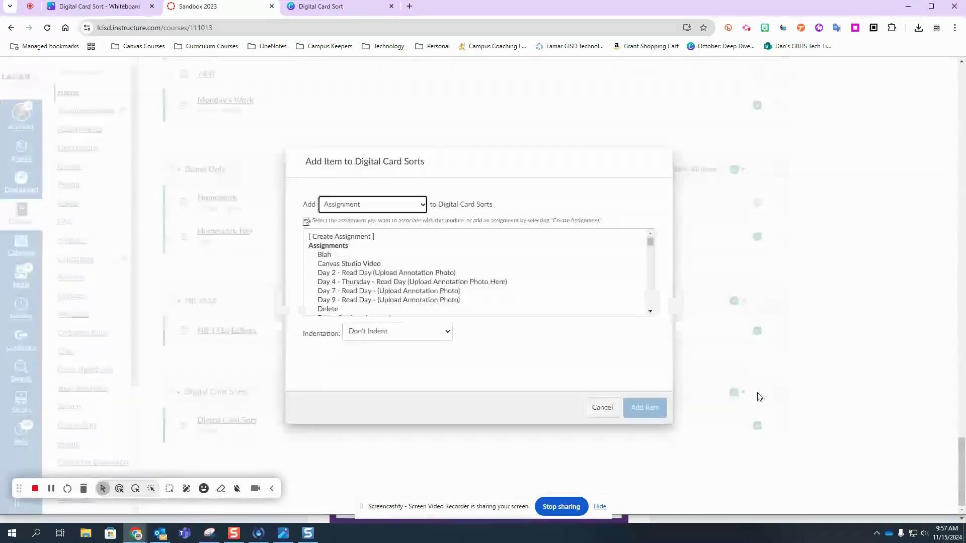
click(361, 237)
click(383, 332)
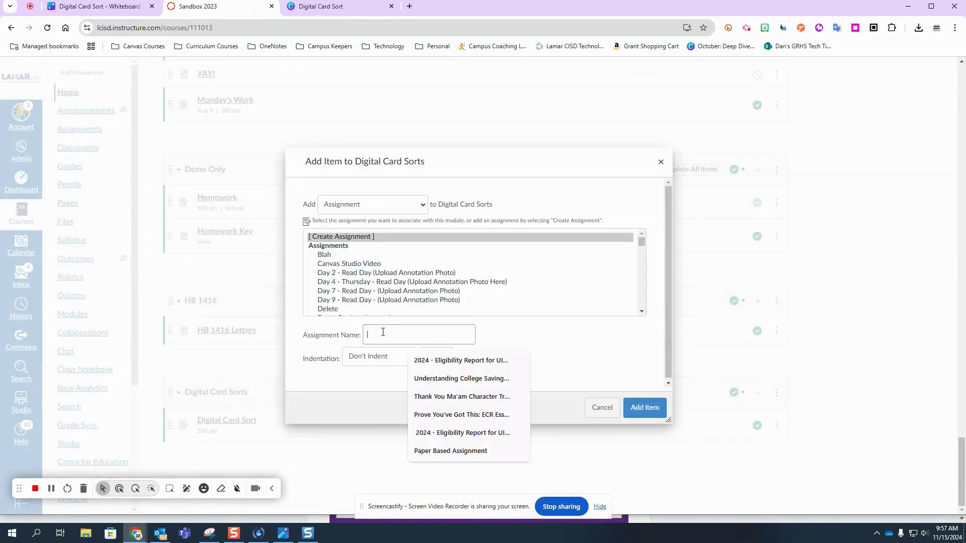
text(Digital)
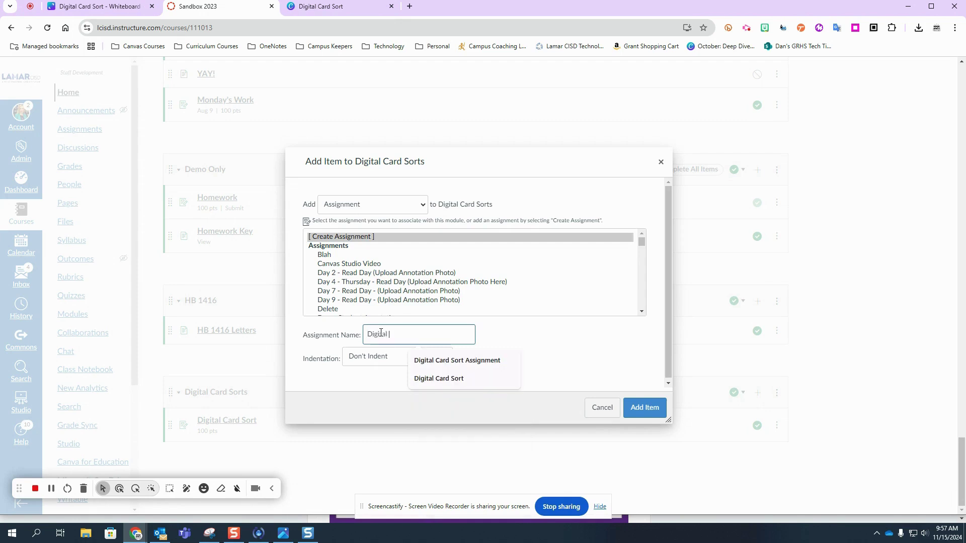
text( Card Sort 2)
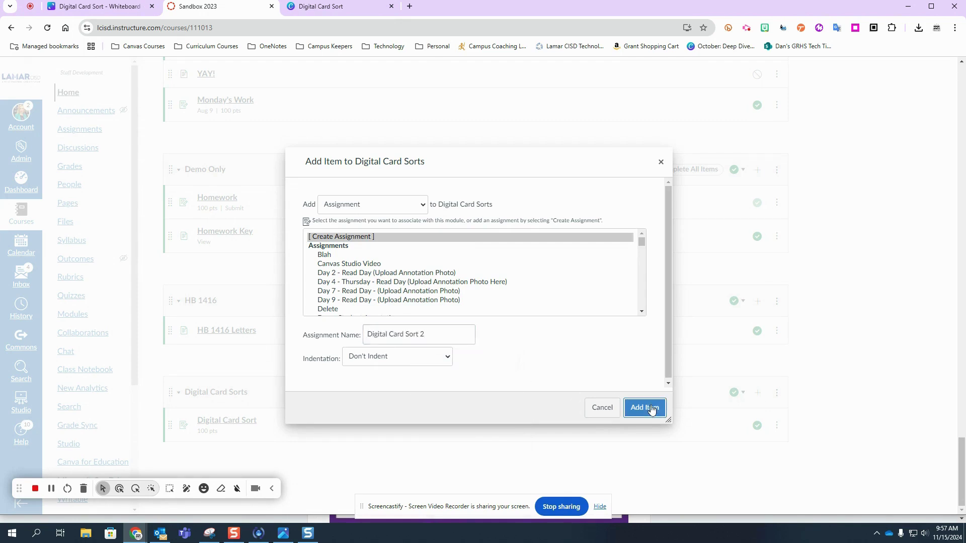
click(651, 407)
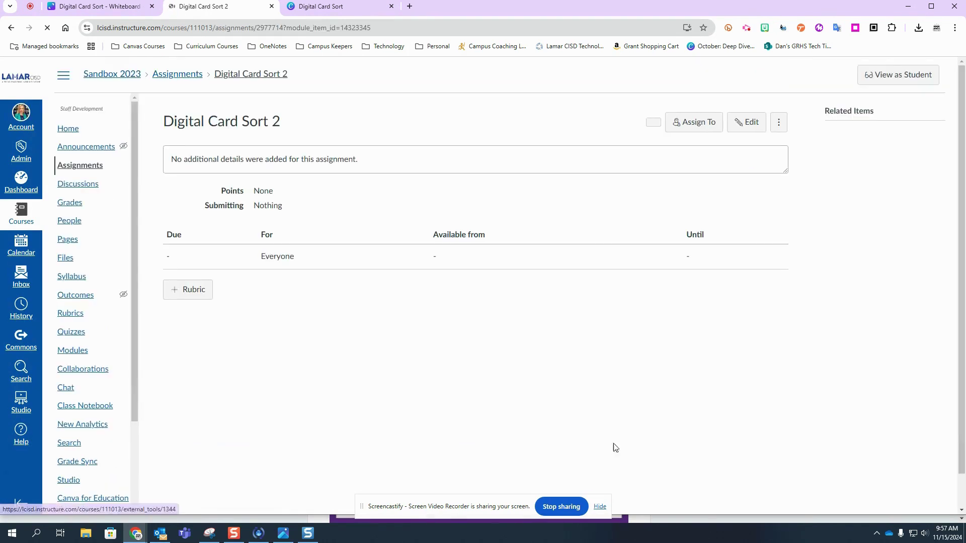
- Edit Digital Card Sort 2 and show the description editor's apps list with Canva for Education
click(753, 127)
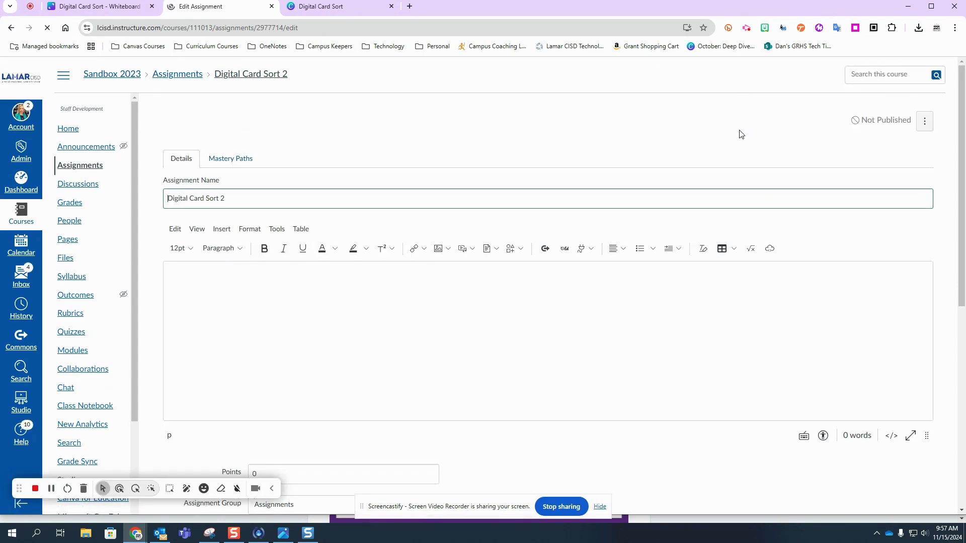
click(462, 277)
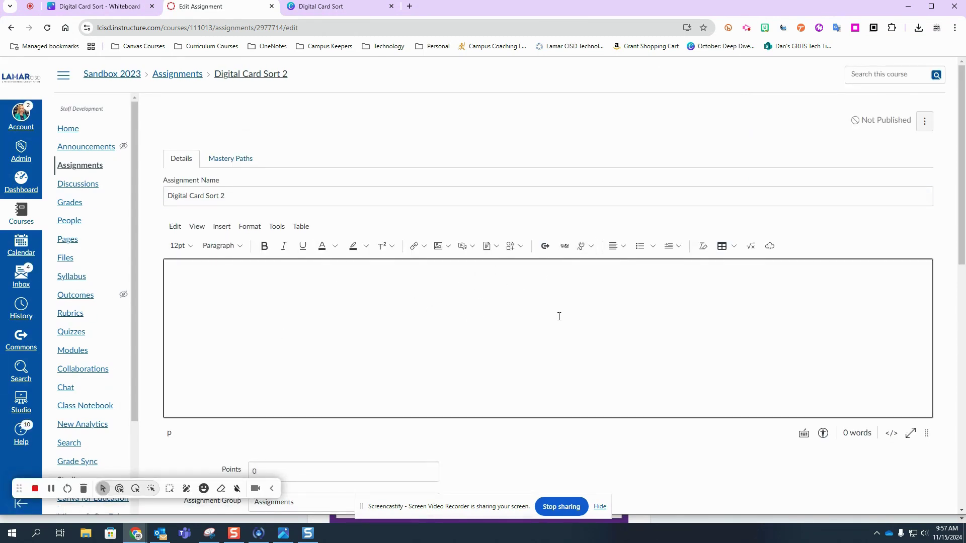
scroll(453, 319, down, 5)
click(302, 220)
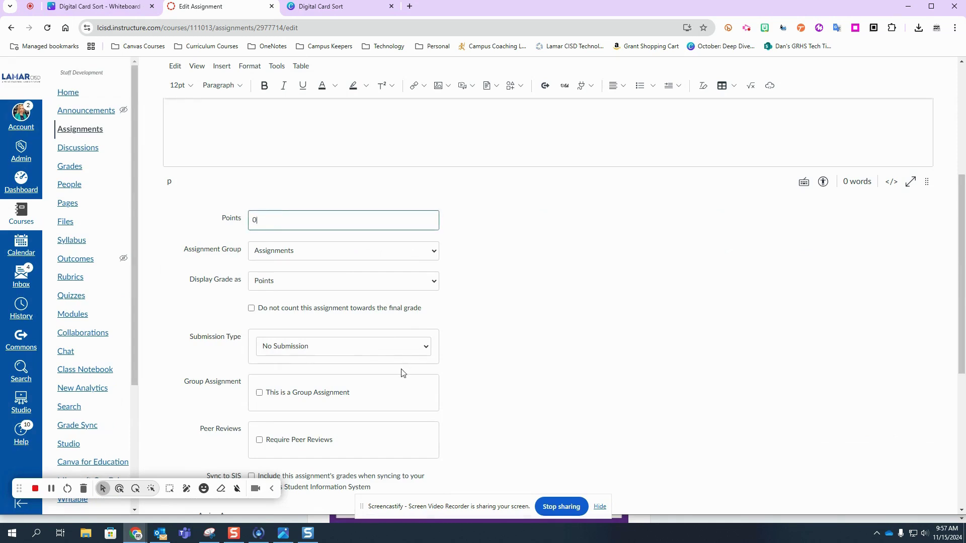
scroll(512, 369, up, 5)
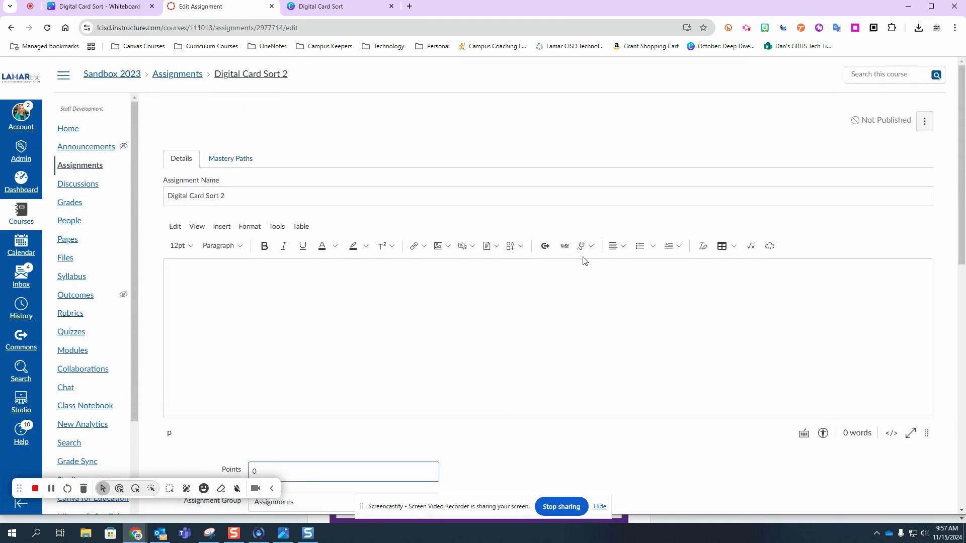
click(582, 248)
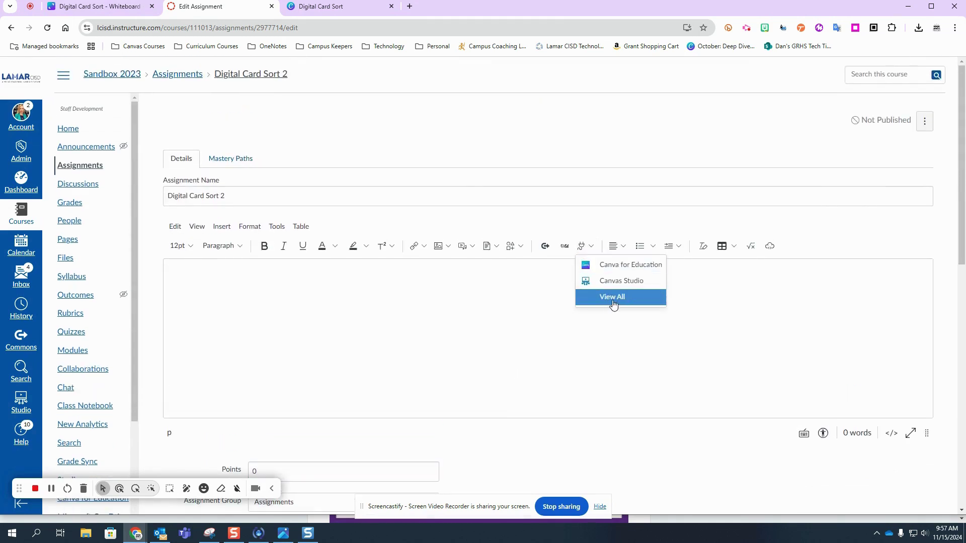
- Embed the Digital Card Sort design via Canva for Education, with a new design copy for each student
click(623, 272)
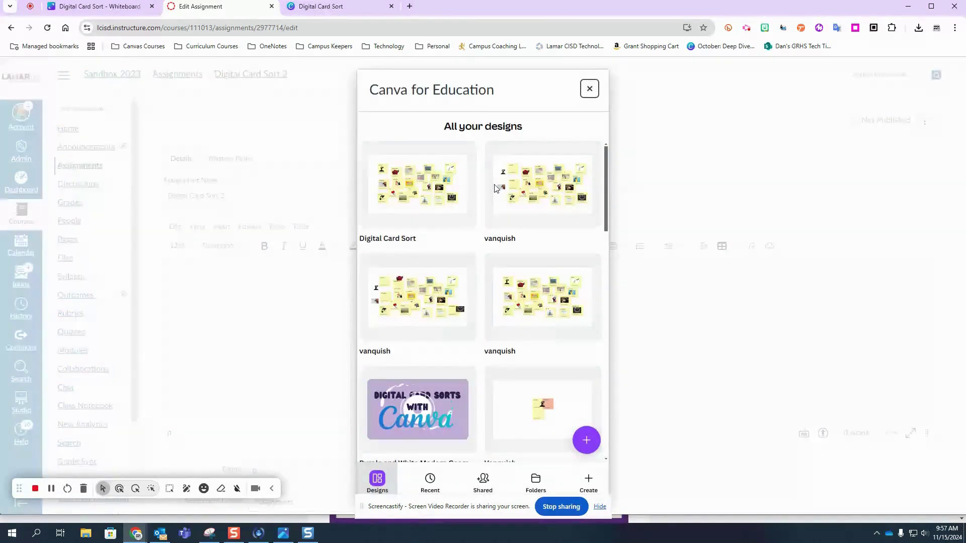
click(426, 186)
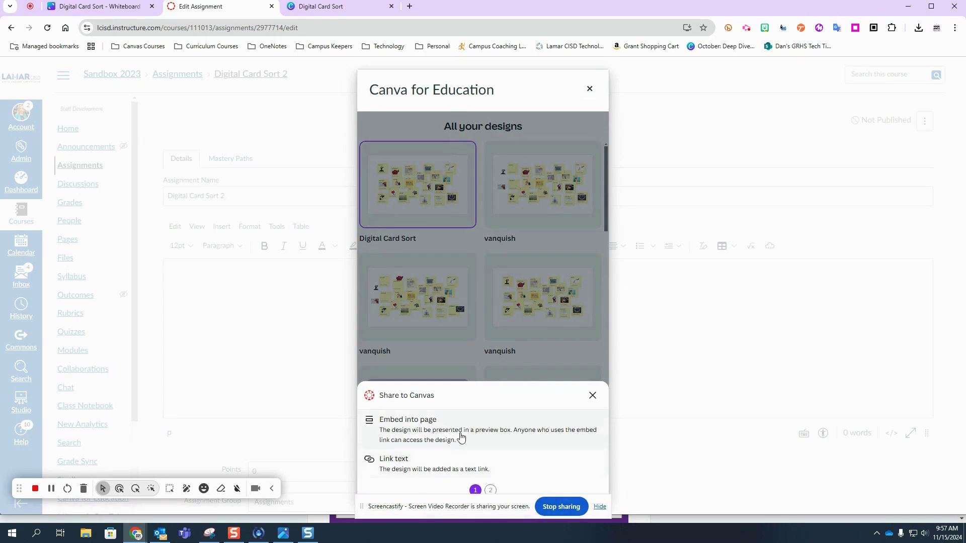
click(424, 431)
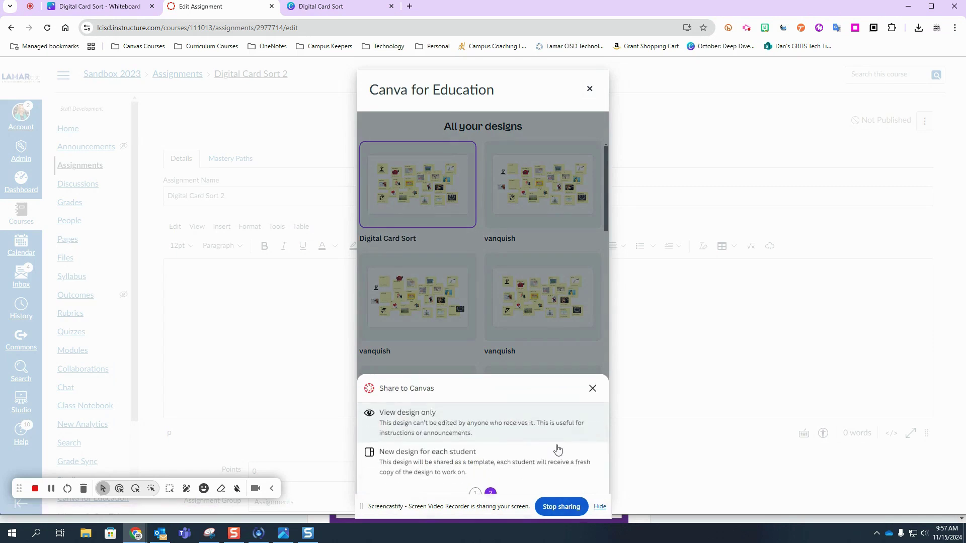
click(446, 460)
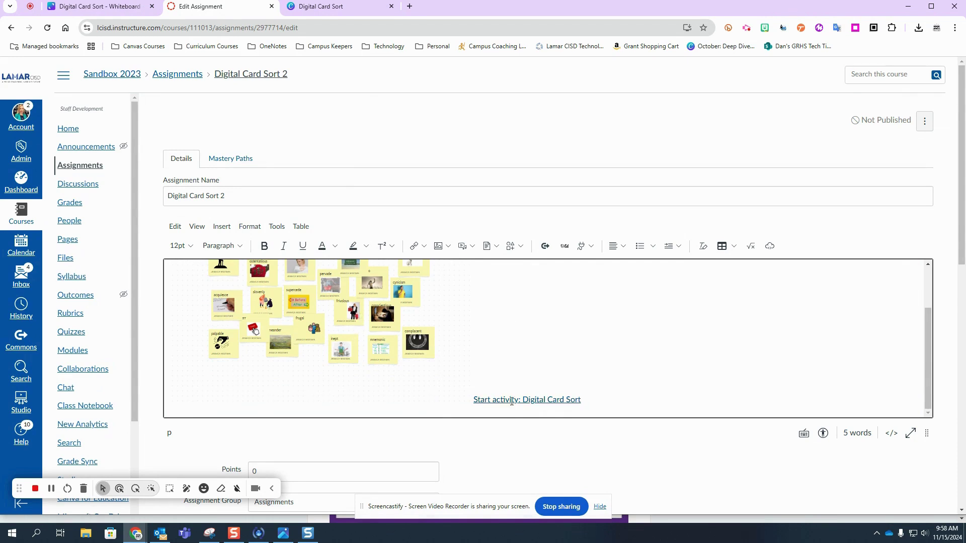
- Save and publish the Digital Card Sort 2 assignment
scroll(892, 432, down, 10)
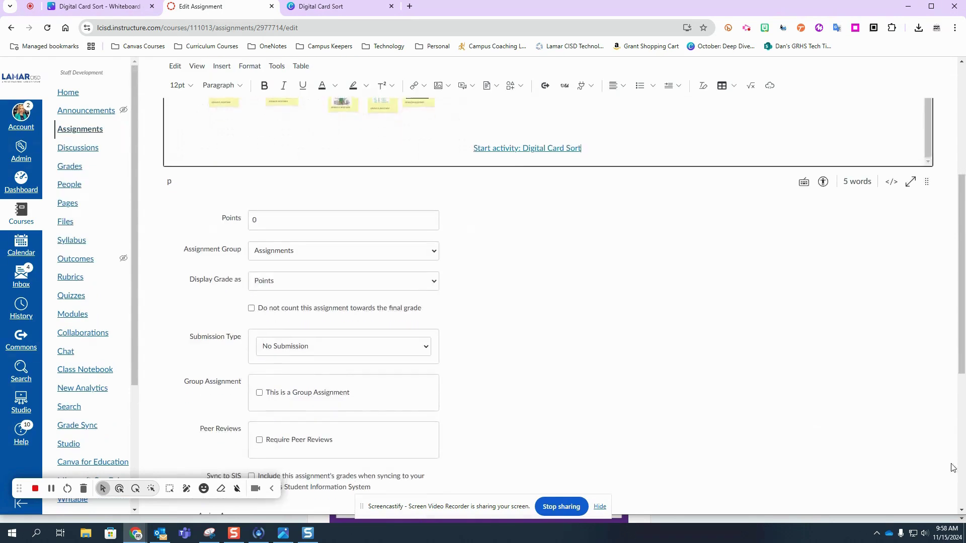
click(869, 482)
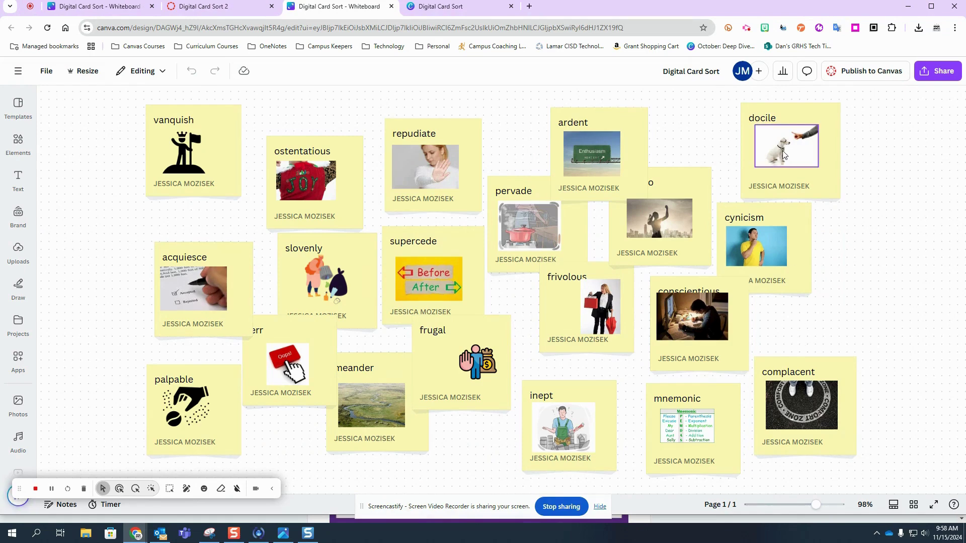
drag(789, 157, 859, 156)
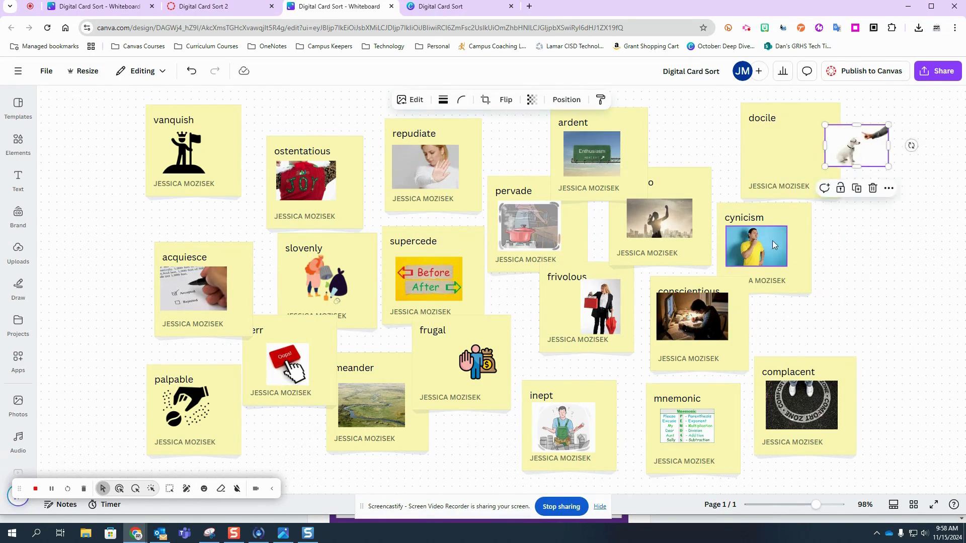
drag(772, 240, 851, 246)
drag(802, 405, 871, 399)
click(96, 7)
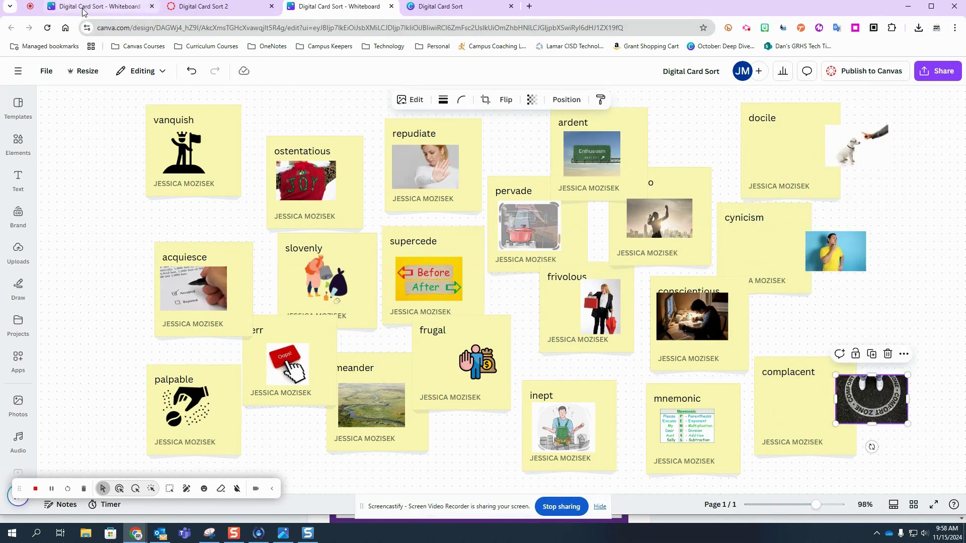
click(726, 139)
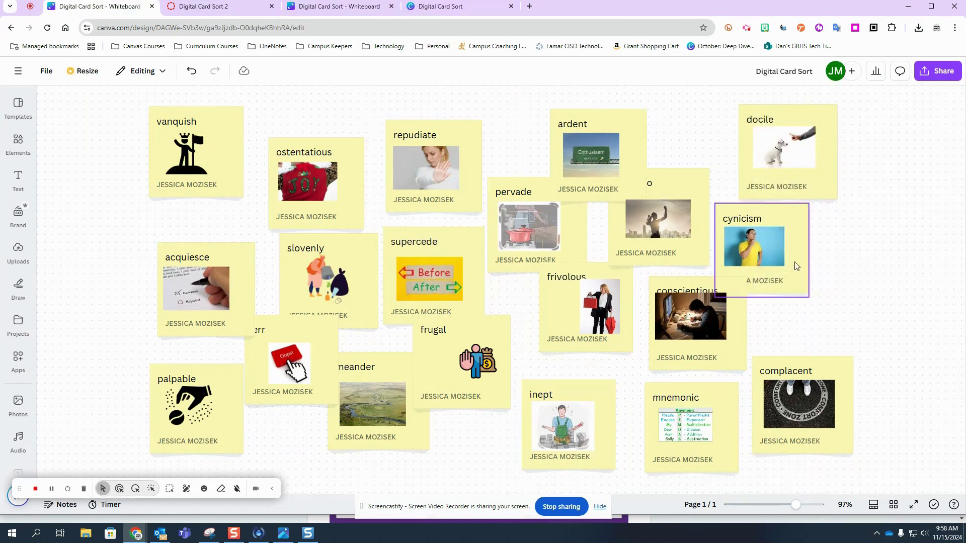
click(441, 8)
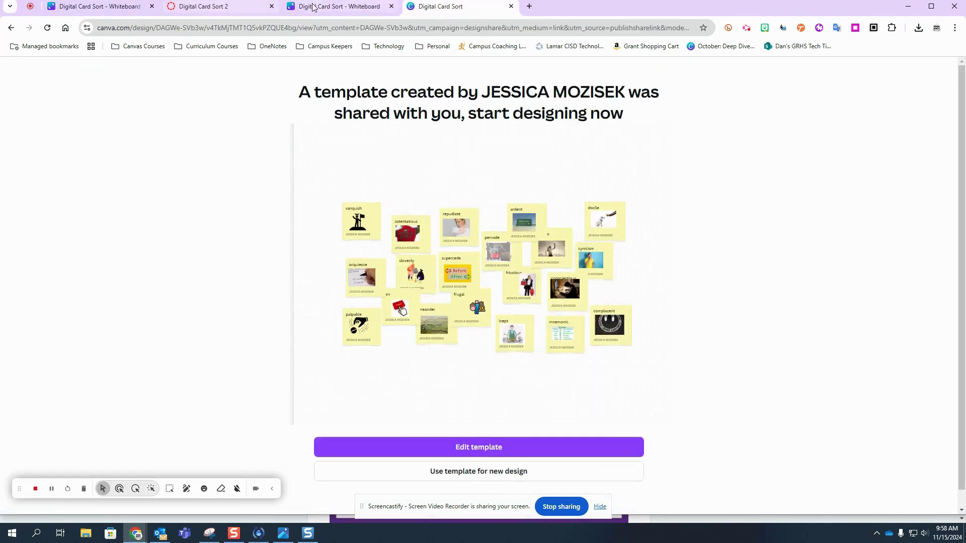
click(337, 6)
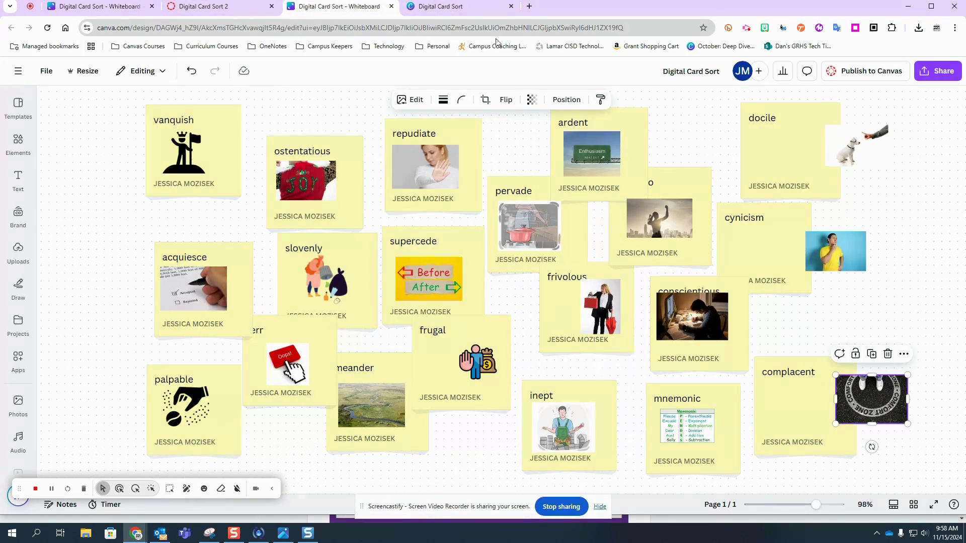
drag(855, 145, 789, 153)
drag(858, 255, 778, 255)
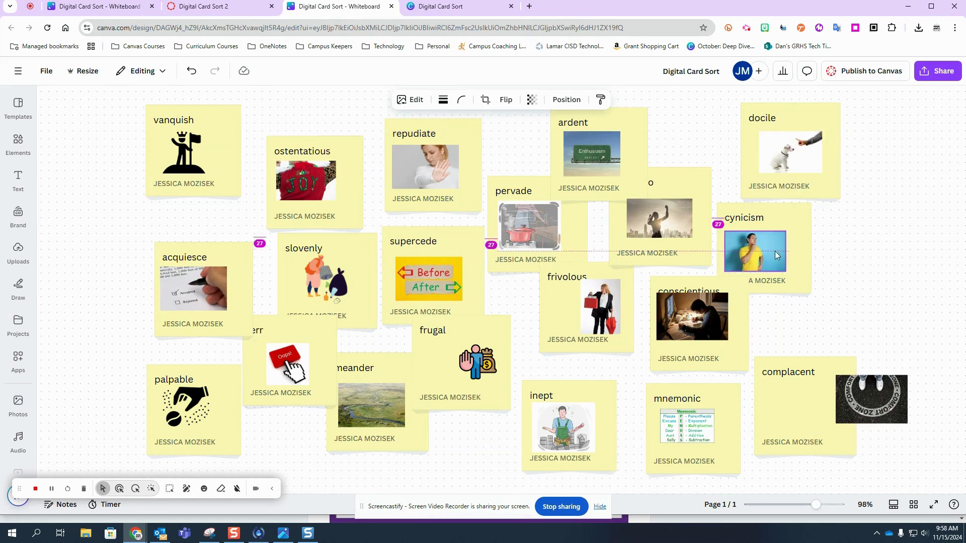
click(871, 399)
drag(871, 399, 811, 403)
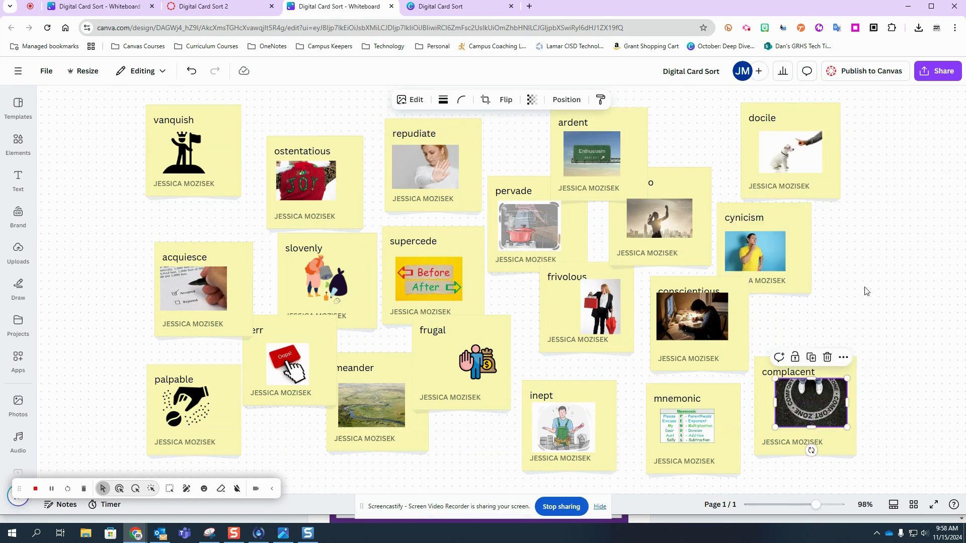